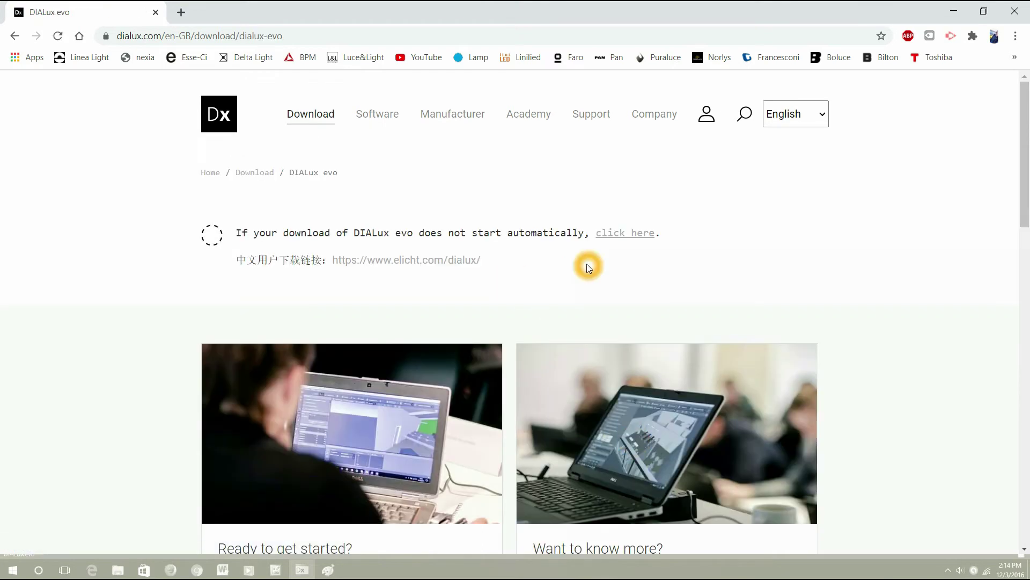
# Step: Run the DIALux_evo_9.0 installer from the Downloads folder and accept the license agreement
pyautogui.click(135, 366)
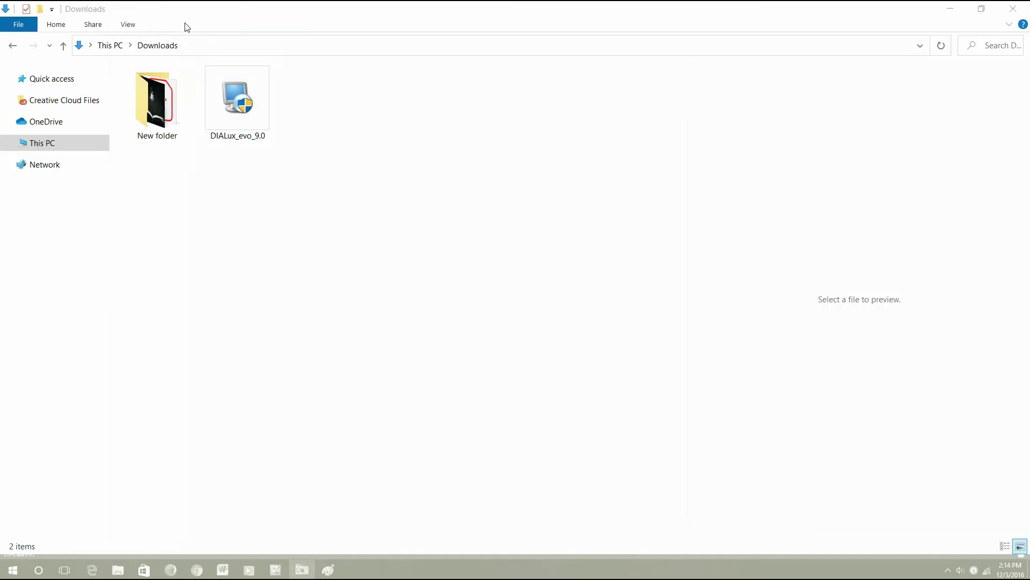
pyautogui.doubleClick(261, 97)
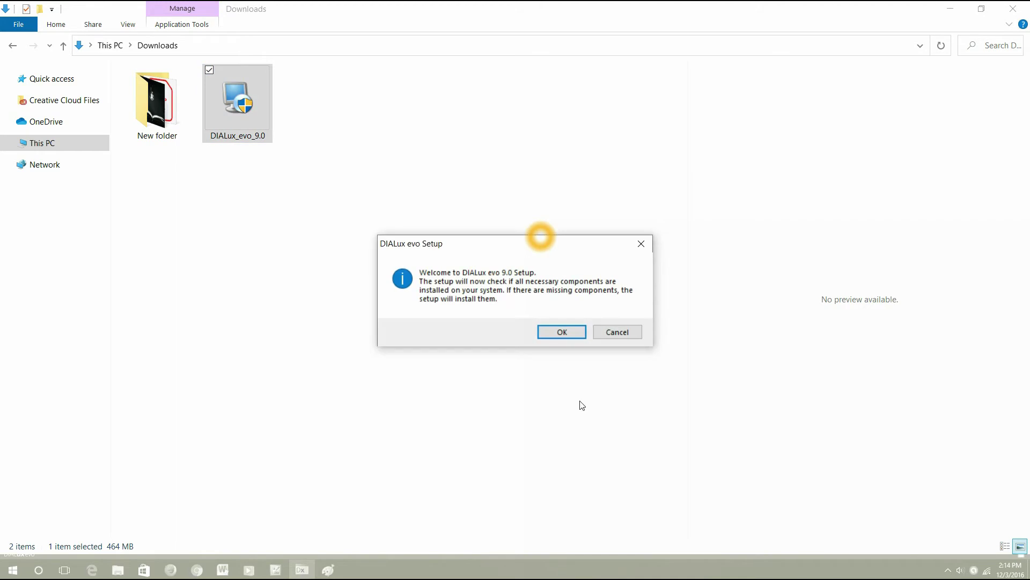
pyautogui.click(562, 333)
pyautogui.click(572, 406)
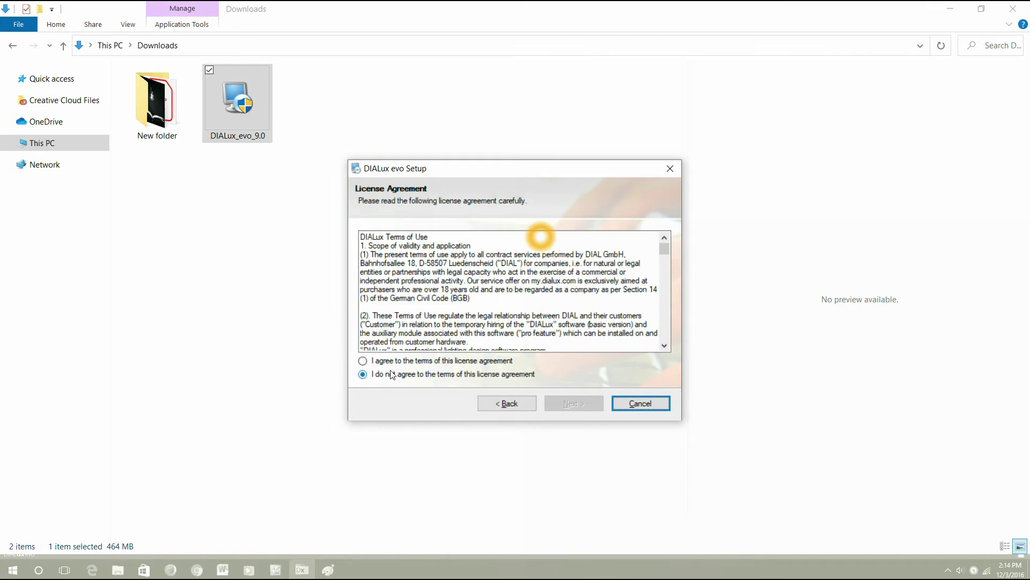
pyautogui.click(393, 360)
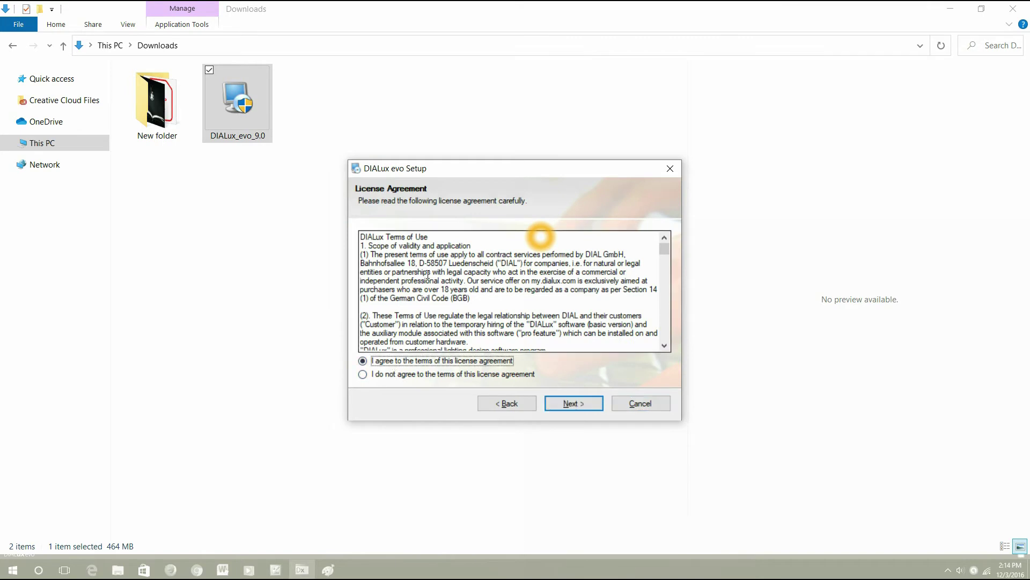
pyautogui.click(594, 411)
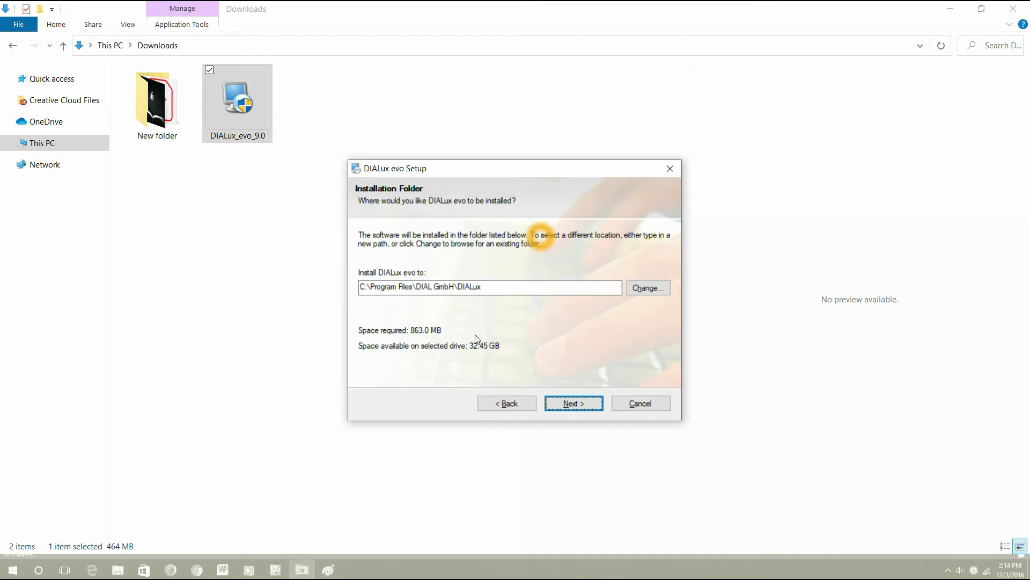
# Step: Install DIALux evo to C:\Program Files\DIAL GmbH\DIALux and finish the setup, allowing Drag&Drop of web content
pyautogui.click(583, 405)
pyautogui.click(578, 407)
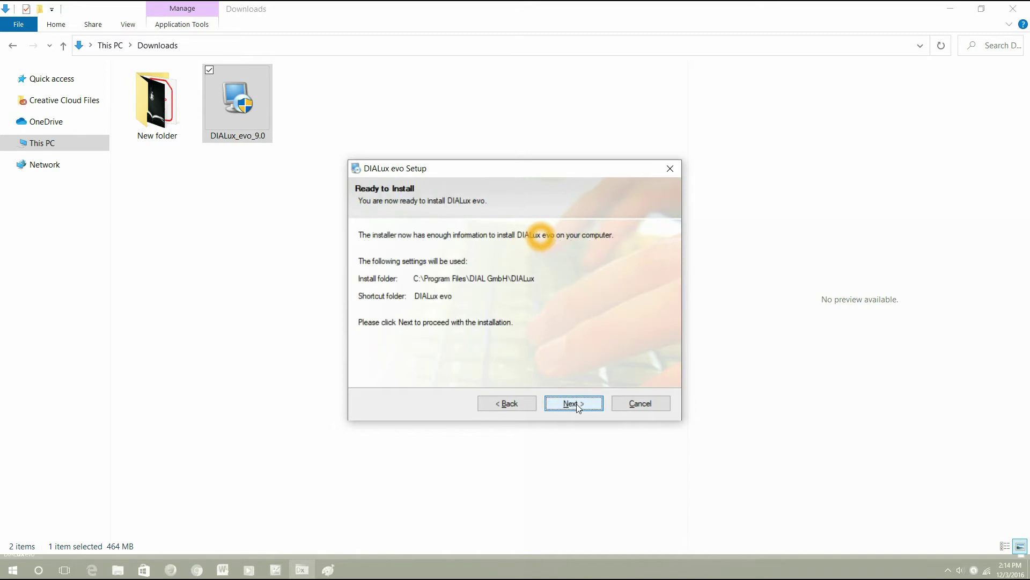
pyautogui.click(578, 407)
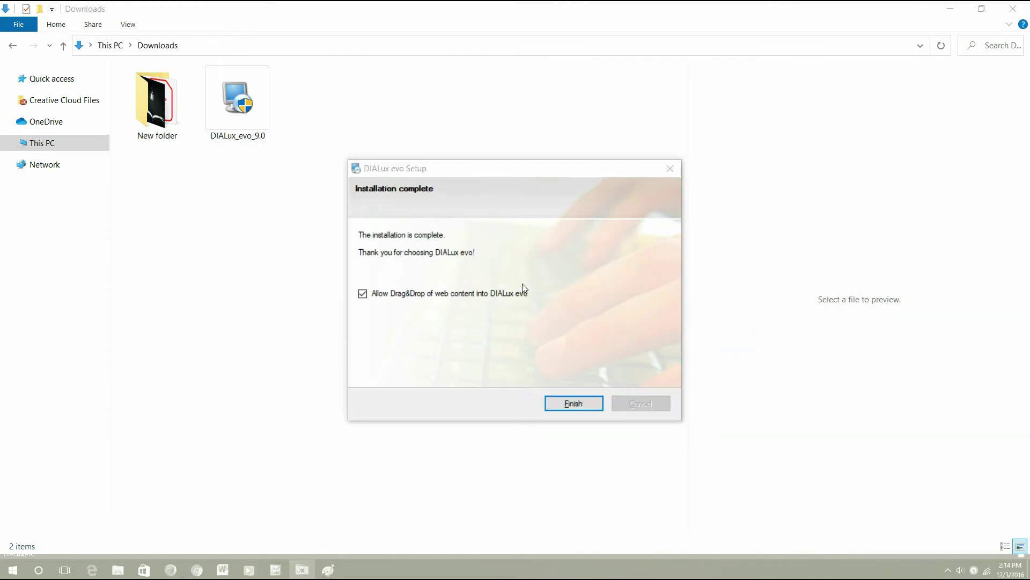
pyautogui.click(592, 405)
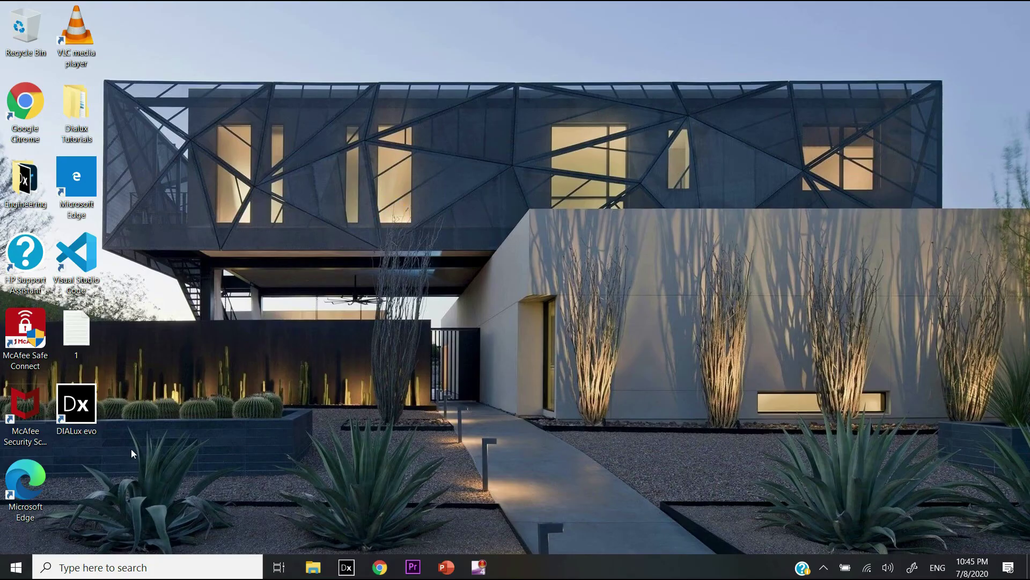
# Step: Launch DIALux evo from its desktop shortcut
pyautogui.click(98, 412)
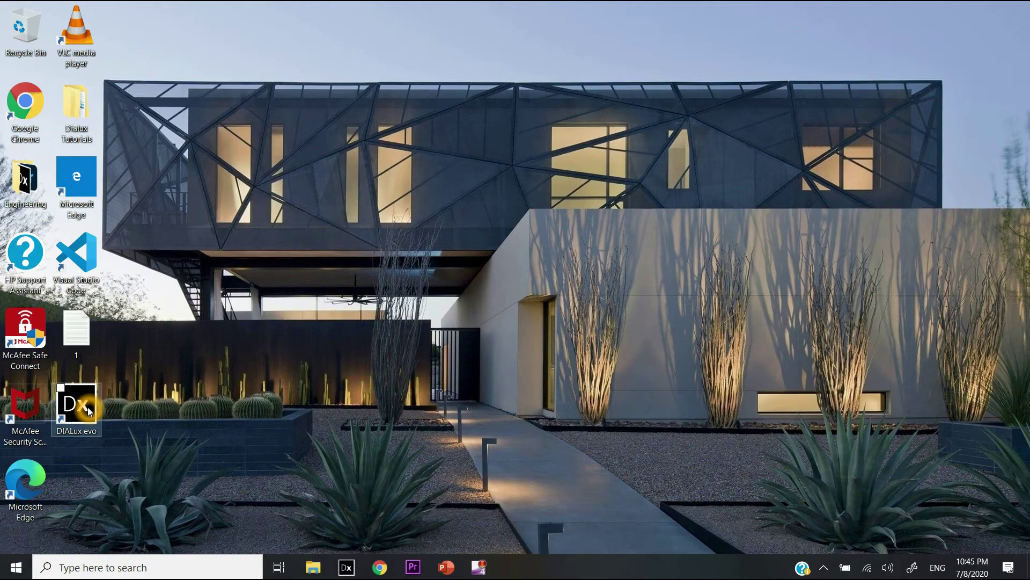
pyautogui.doubleClick(86, 411)
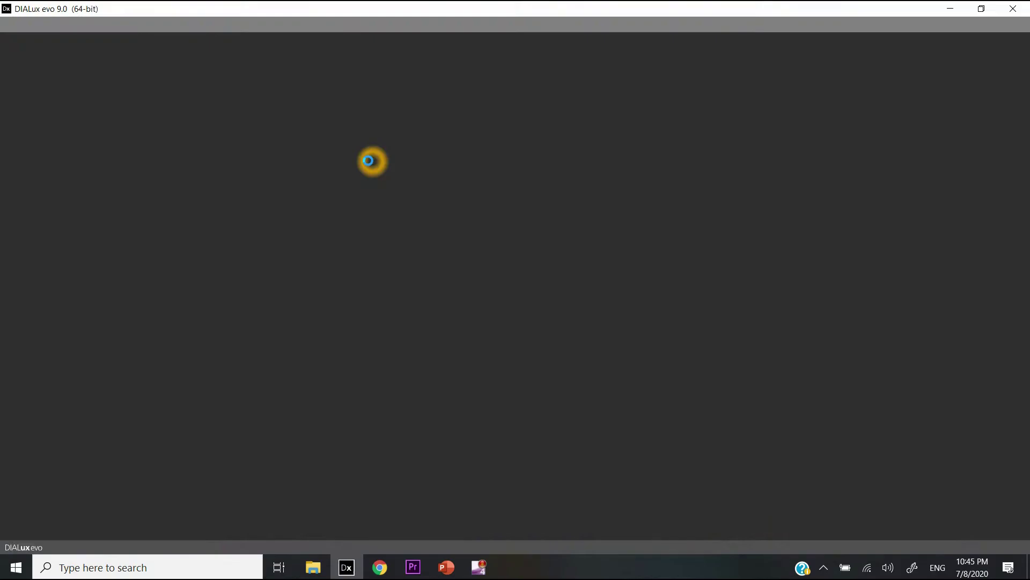
pyautogui.click(338, 166)
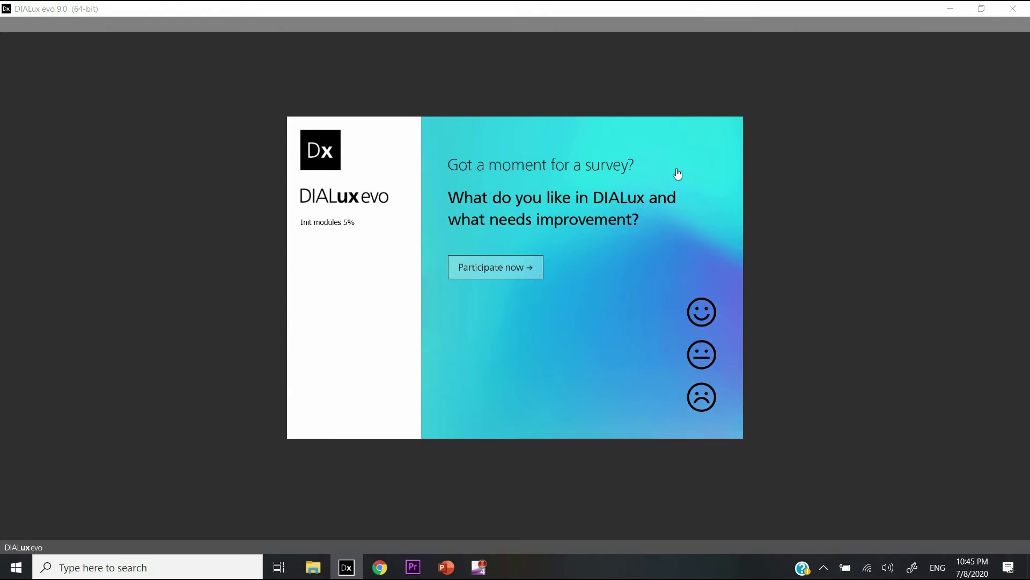
pyautogui.click(636, 388)
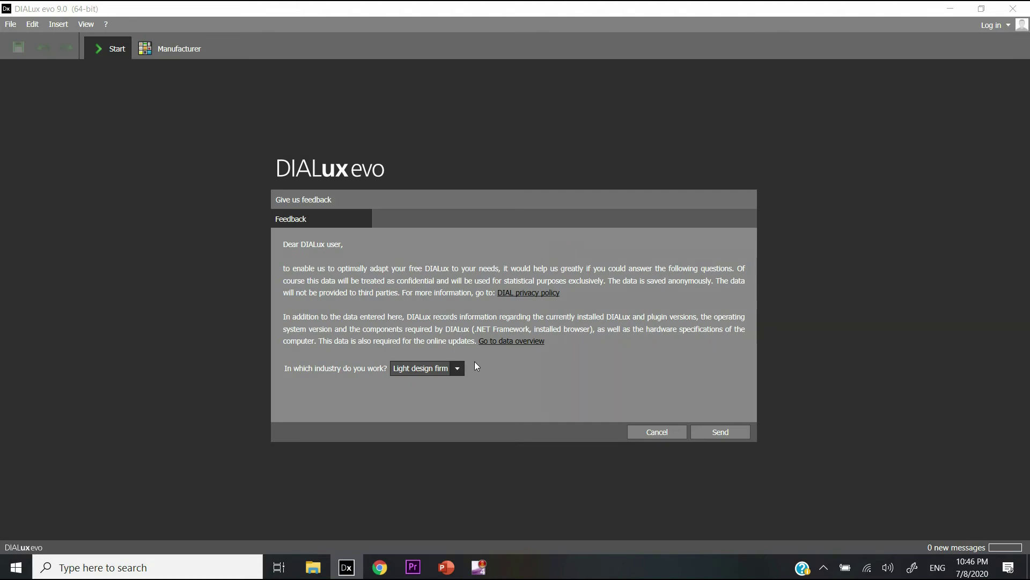
# Step: Answer the feedback form's industry question with Light design firm and send it
pyautogui.click(459, 367)
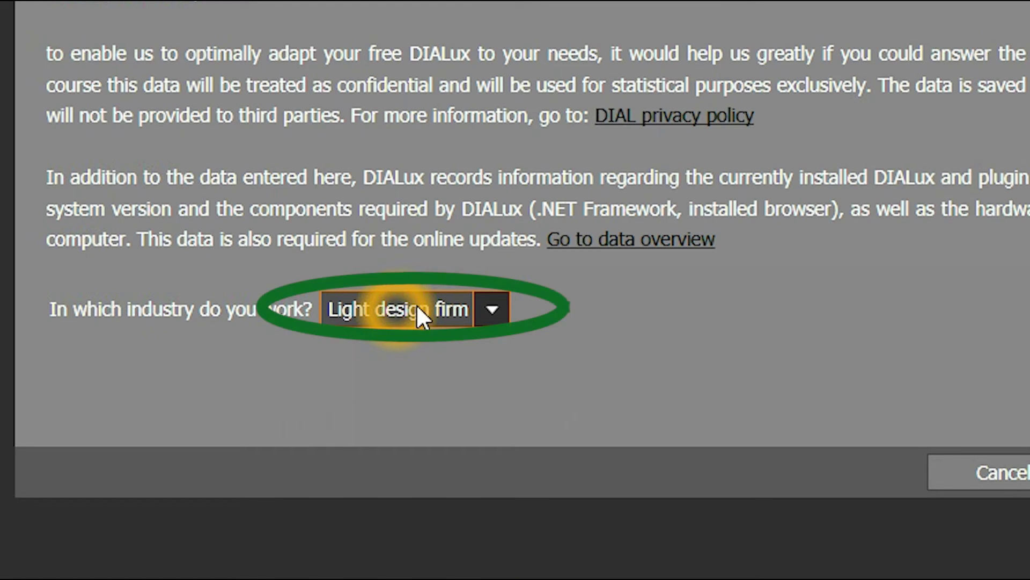
pyautogui.click(495, 303)
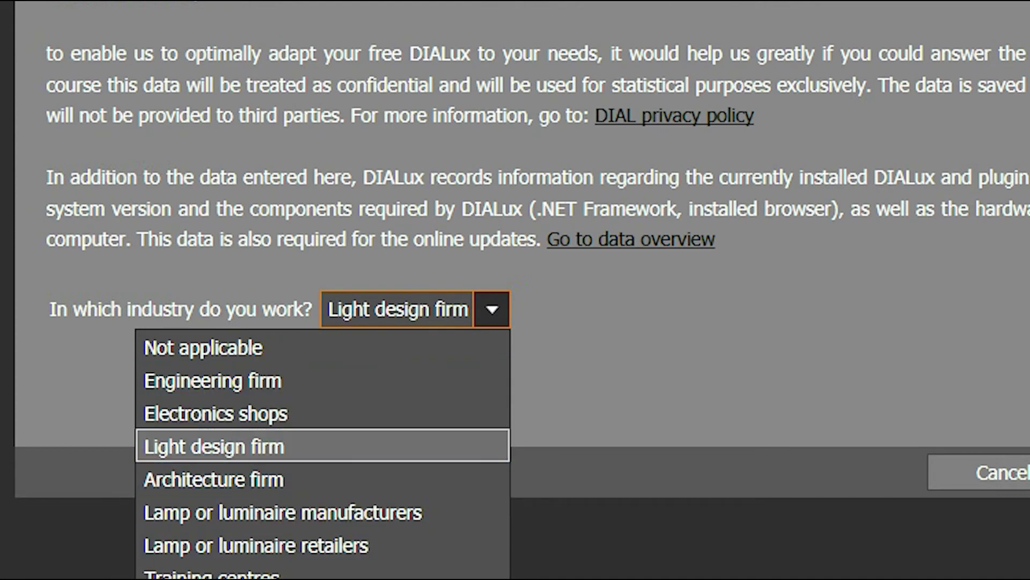
pyautogui.click(224, 458)
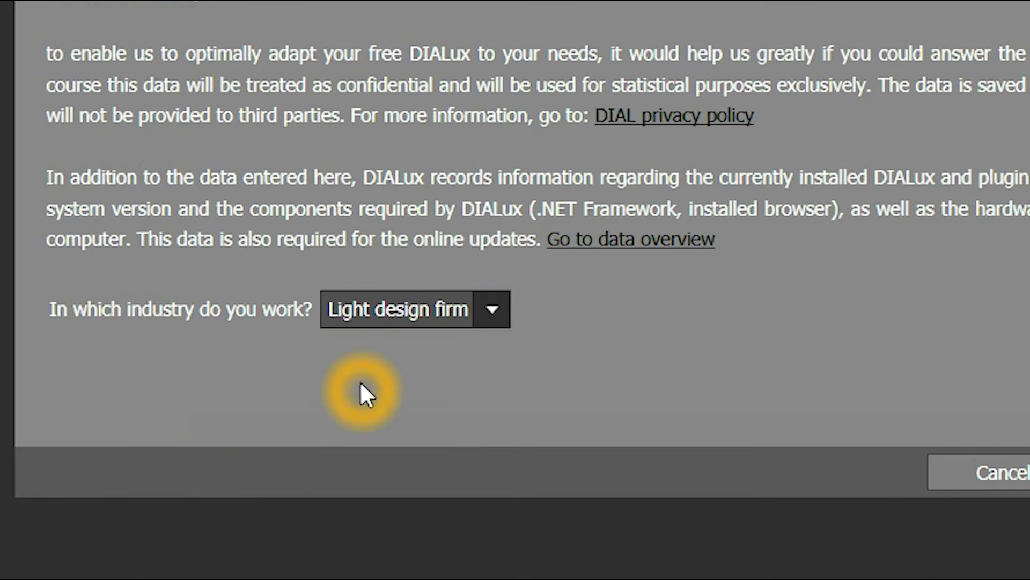
pyautogui.click(577, 256)
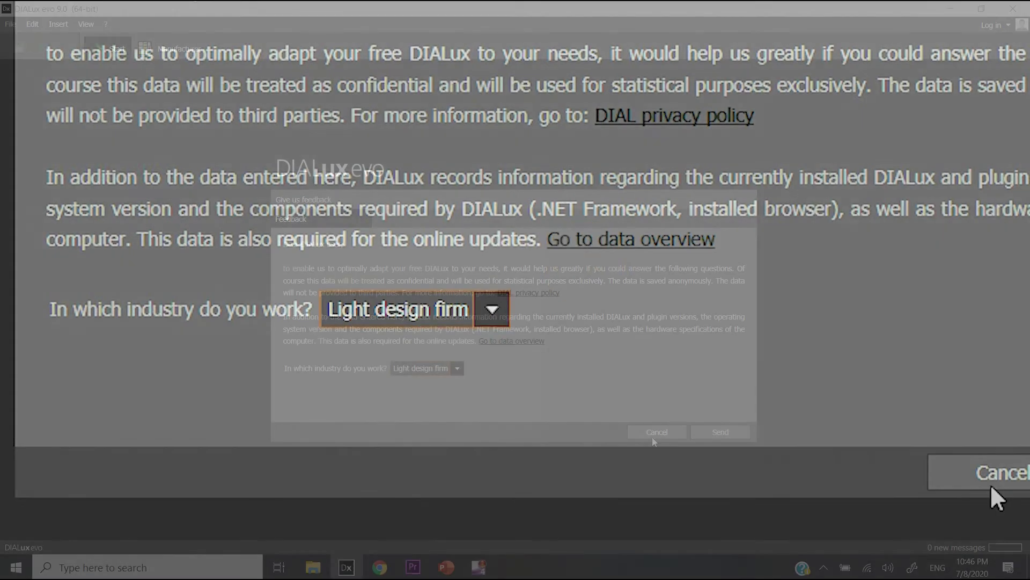
pyautogui.click(716, 433)
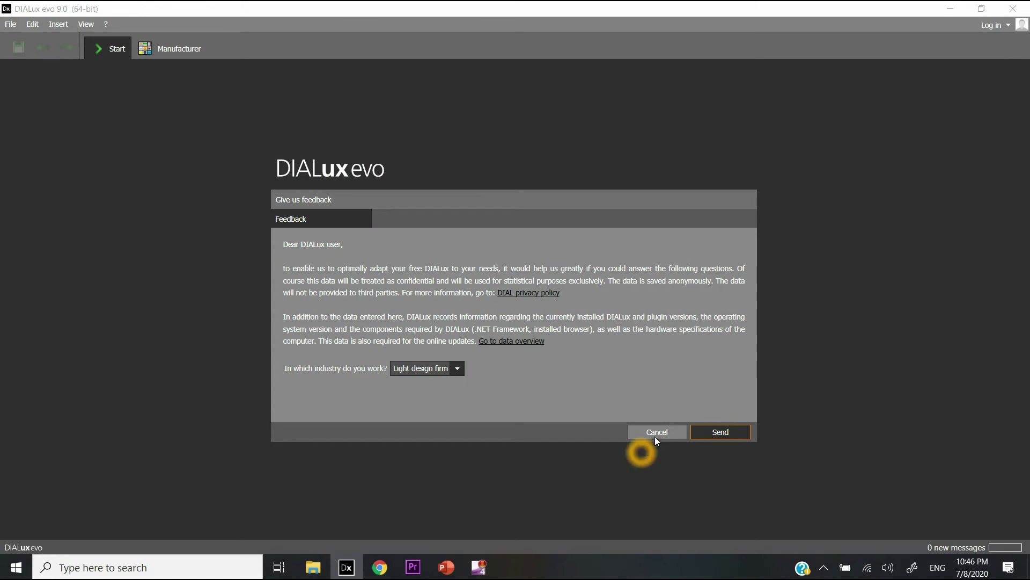
# Step: Examine the start screen's options for creating a new project, editing existing projects and other topics
pyautogui.moveTo(475, 271)
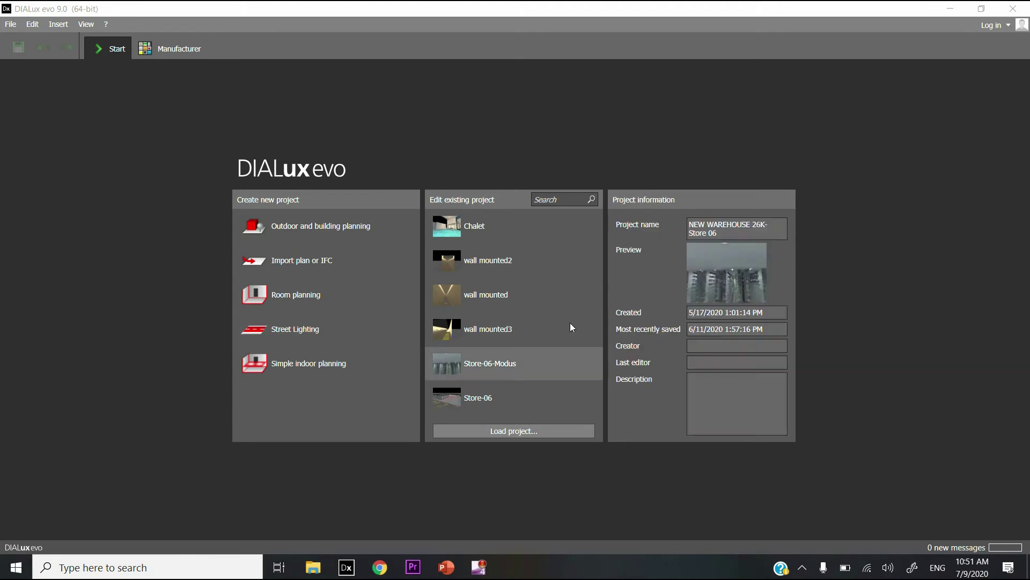
pyautogui.click(349, 194)
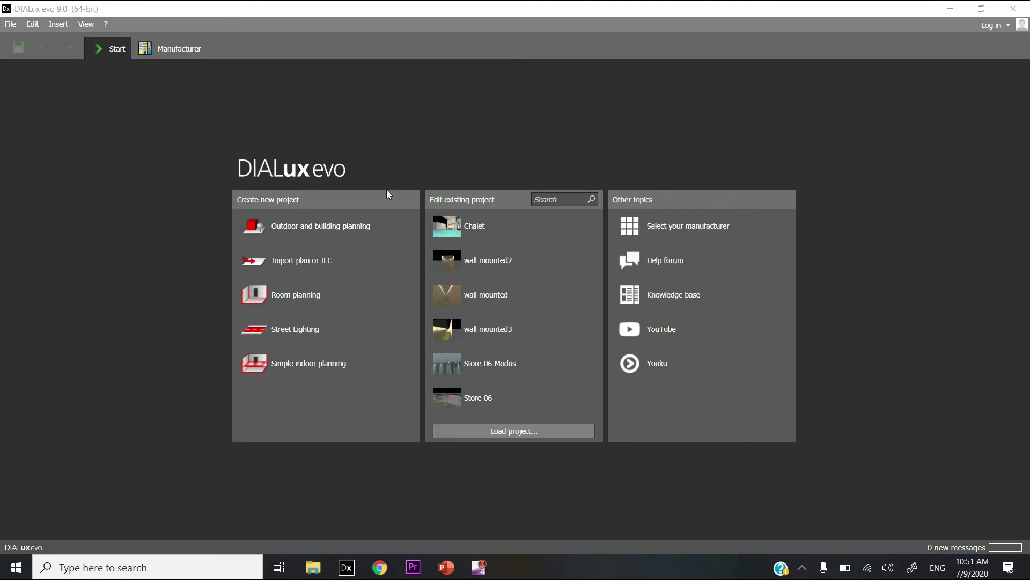
pyautogui.click(495, 203)
pyautogui.click(716, 171)
pyautogui.click(496, 369)
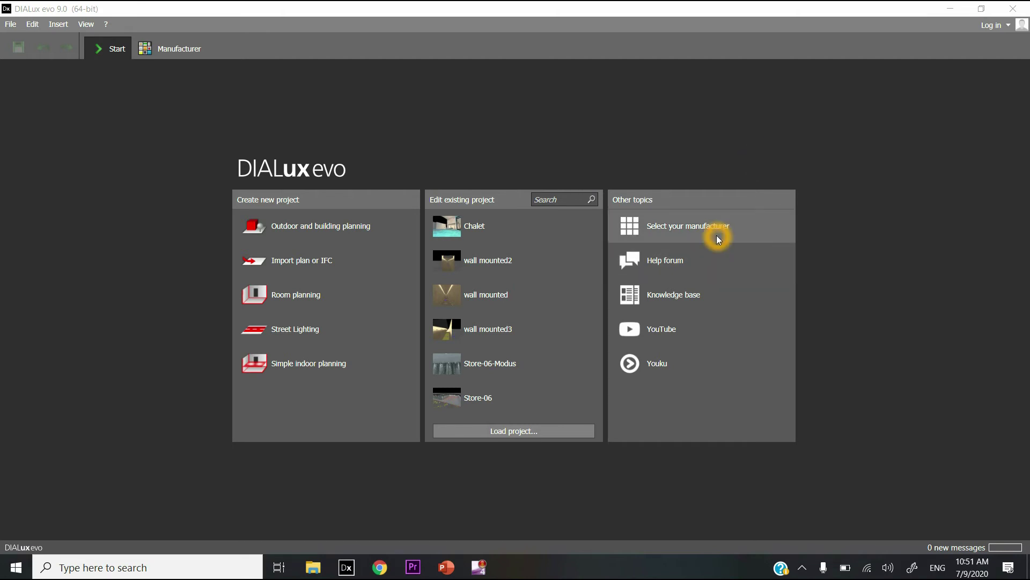
pyautogui.click(704, 293)
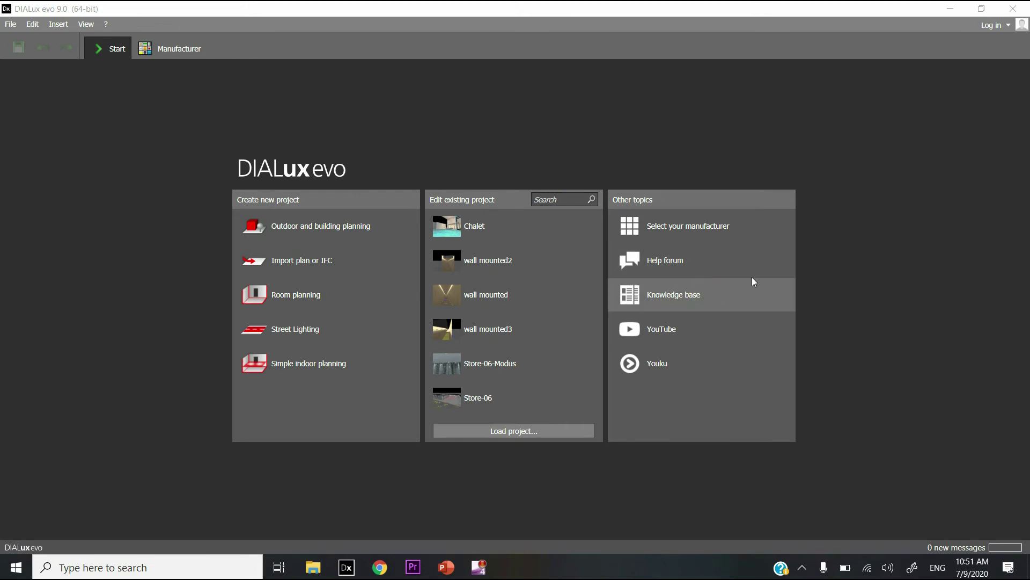
pyautogui.click(561, 152)
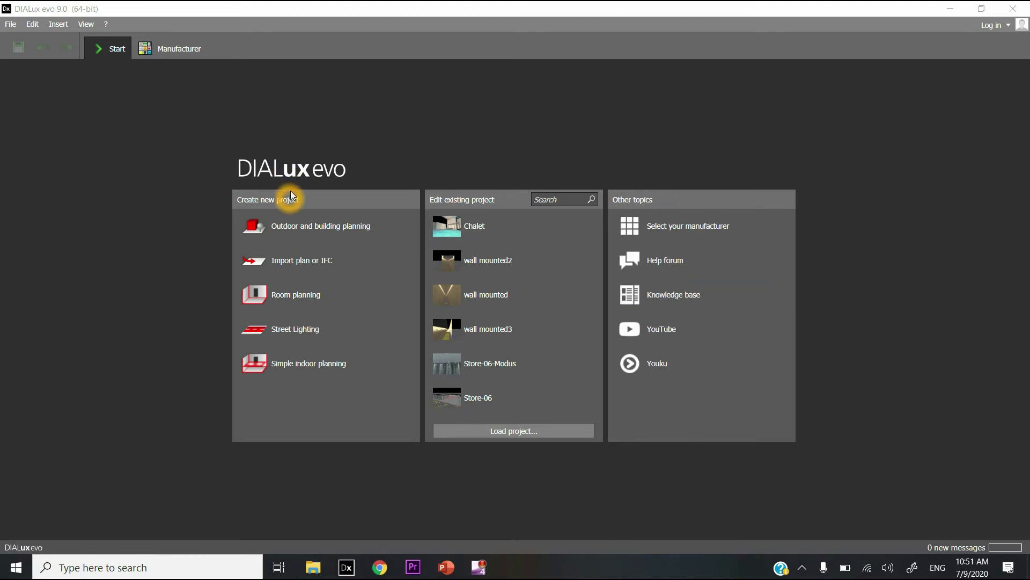
pyautogui.click(309, 203)
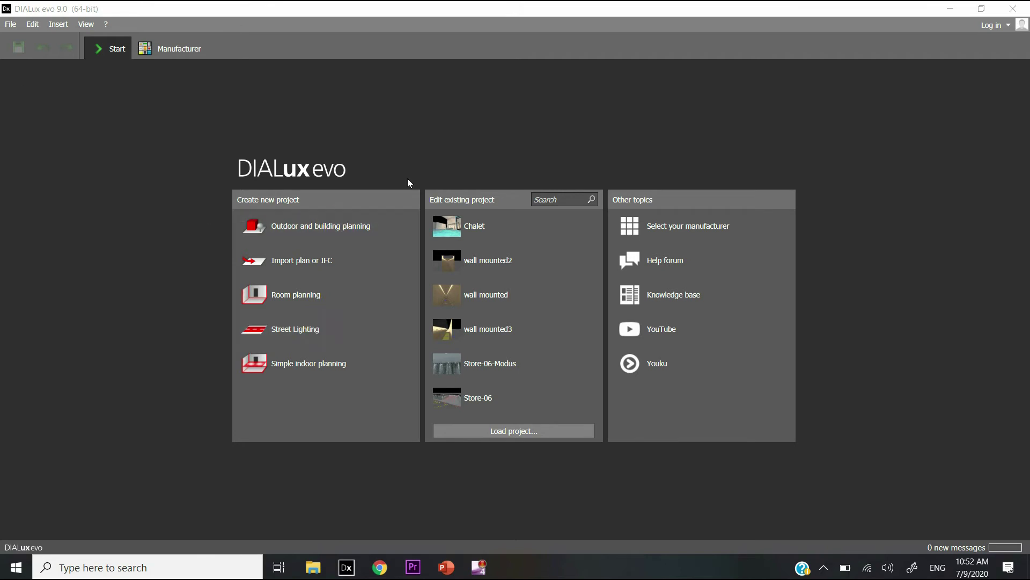
pyautogui.click(504, 229)
pyautogui.click(423, 336)
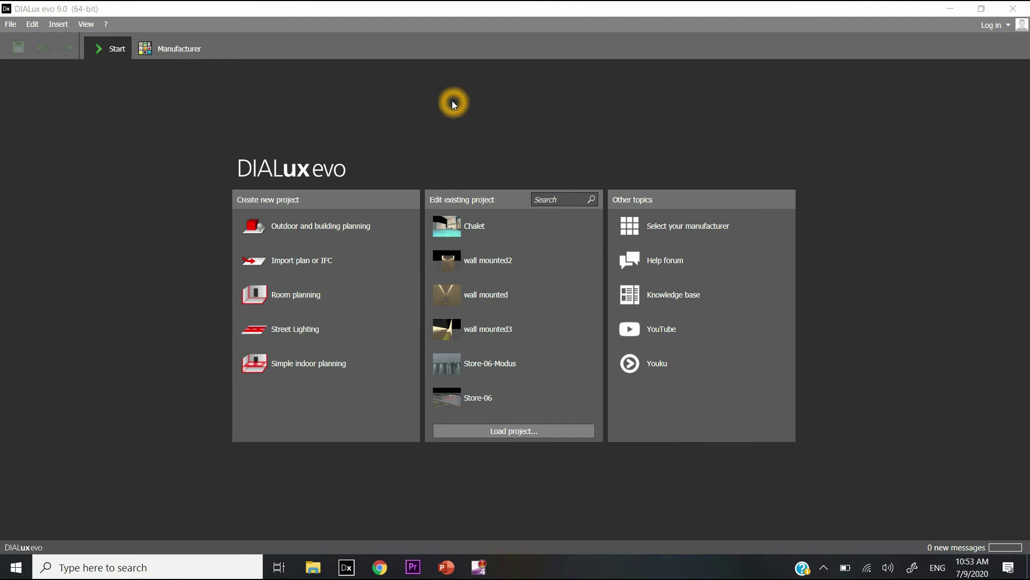
pyautogui.moveTo(523, 372)
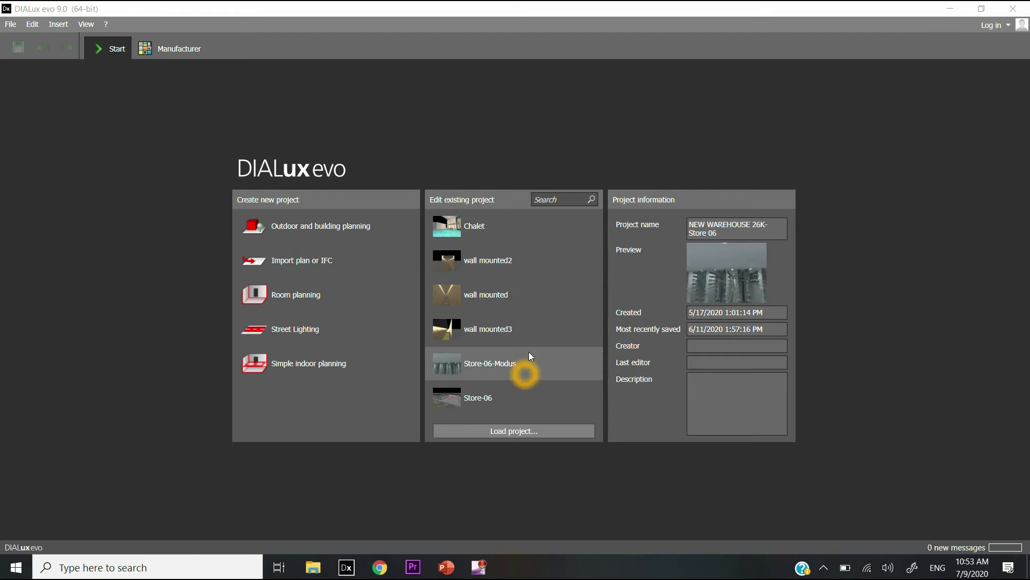
pyautogui.click(487, 222)
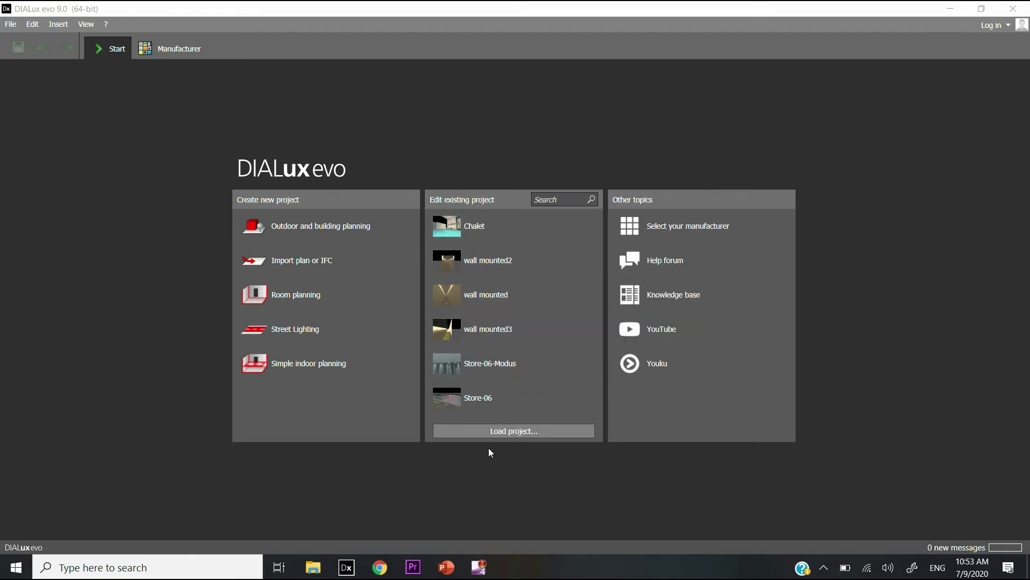
pyautogui.click(488, 233)
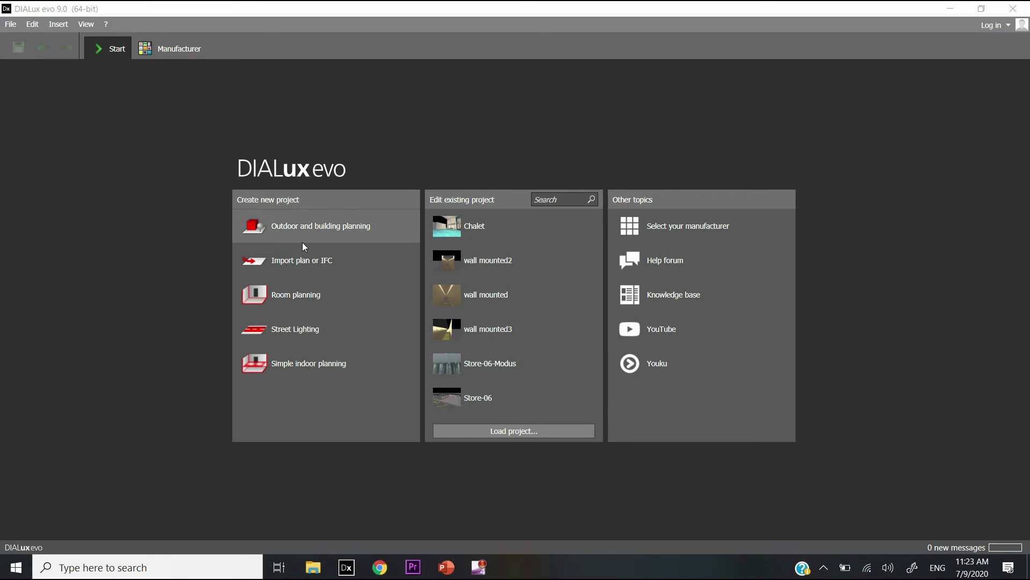
# Step: Start a new project by importing the Indoor Drawing plan from the Dialux Tutorials folder on the Desktop
pyautogui.click(317, 263)
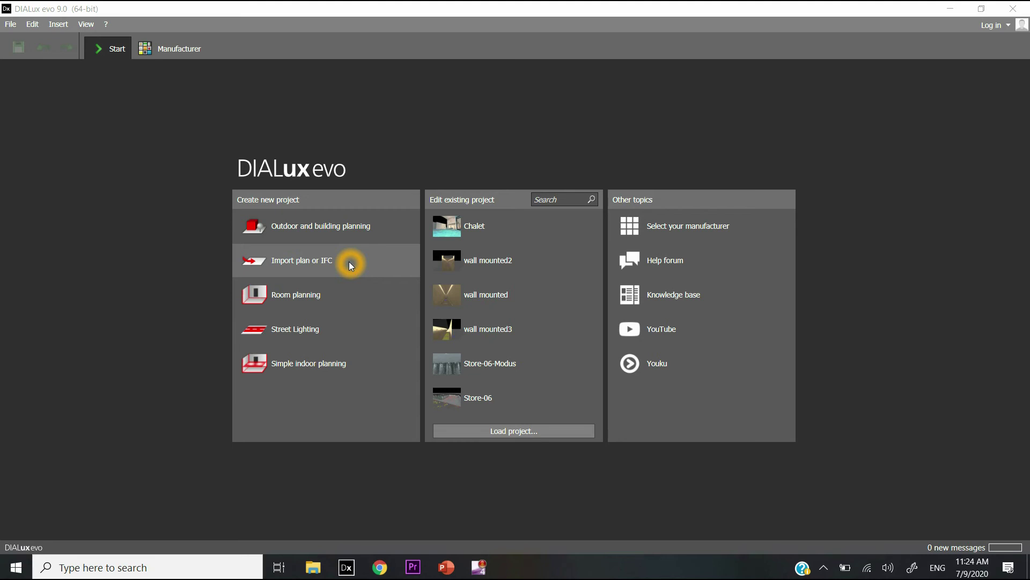
pyautogui.click(332, 267)
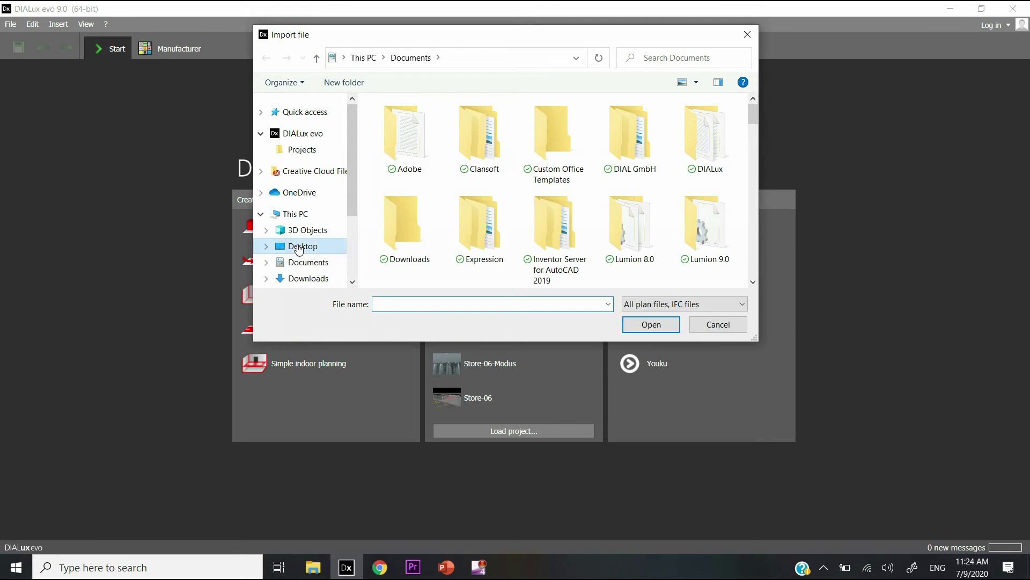
pyautogui.click(299, 248)
pyautogui.doubleClick(410, 156)
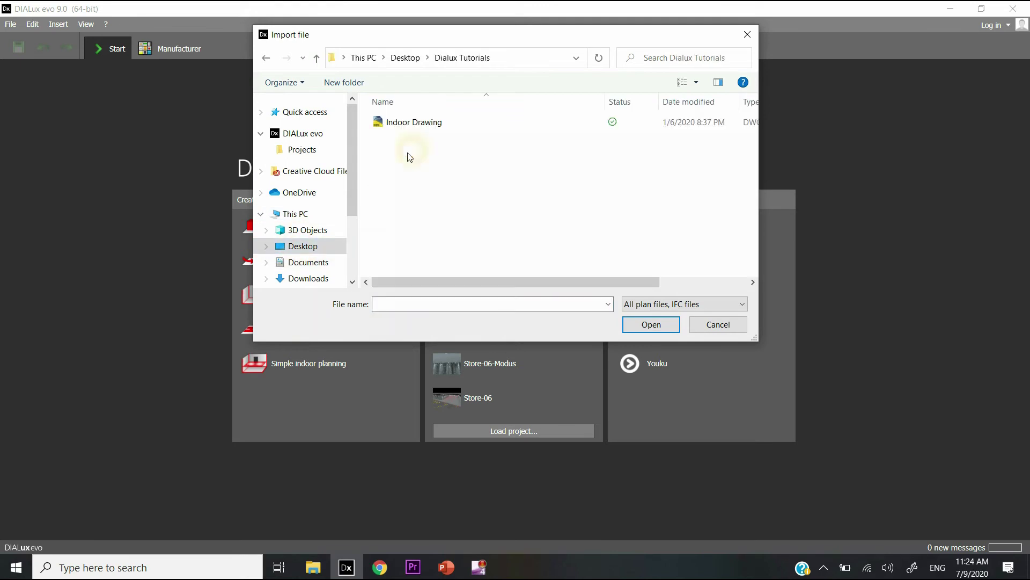
pyautogui.click(417, 126)
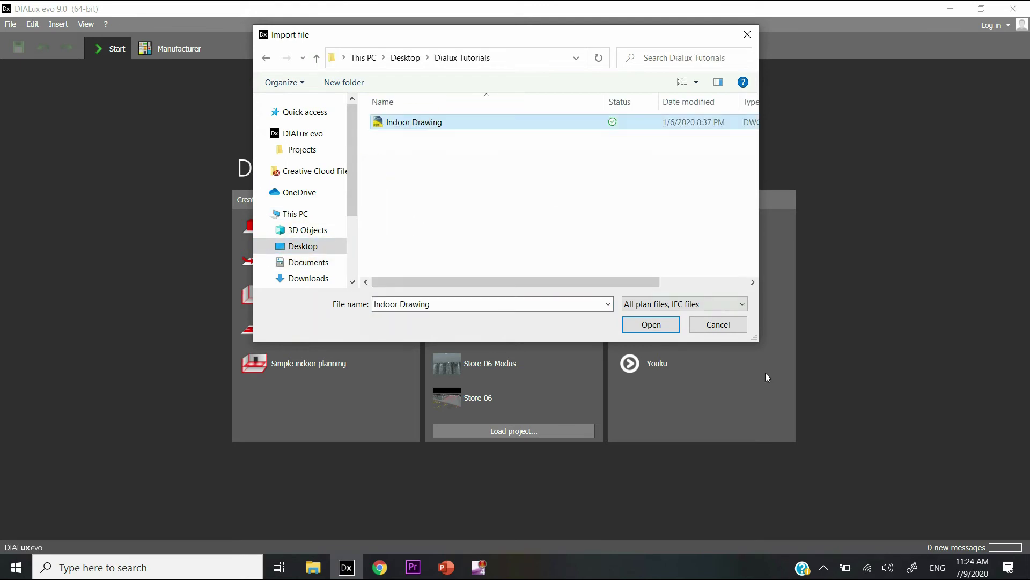
pyautogui.click(652, 321)
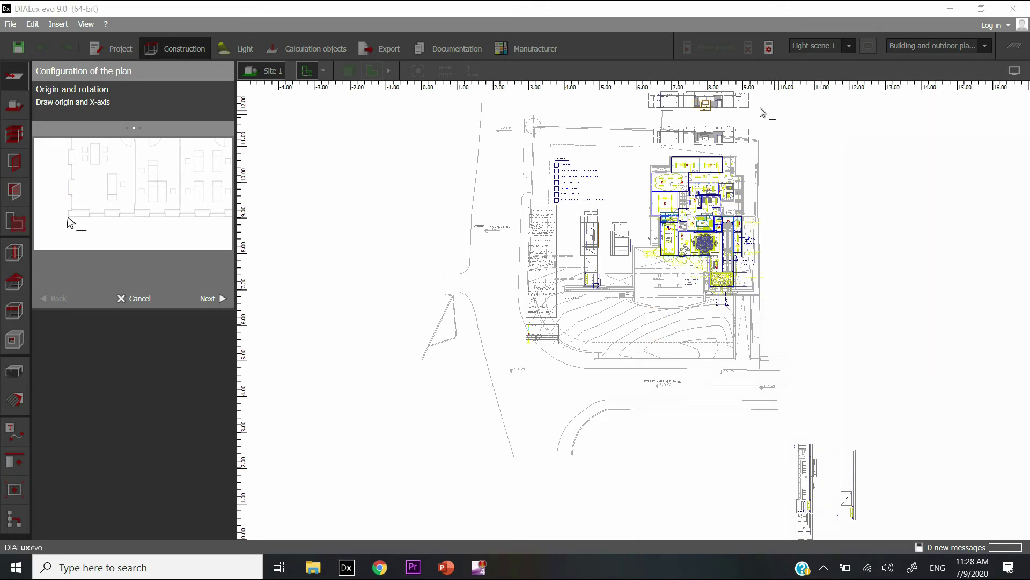
pyautogui.click(607, 318)
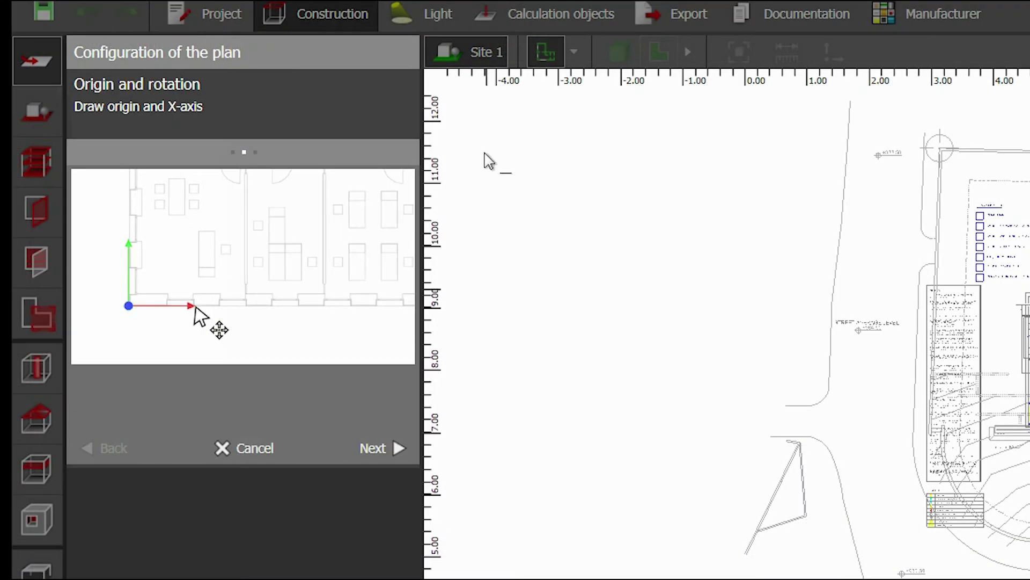
pyautogui.click(15, 452)
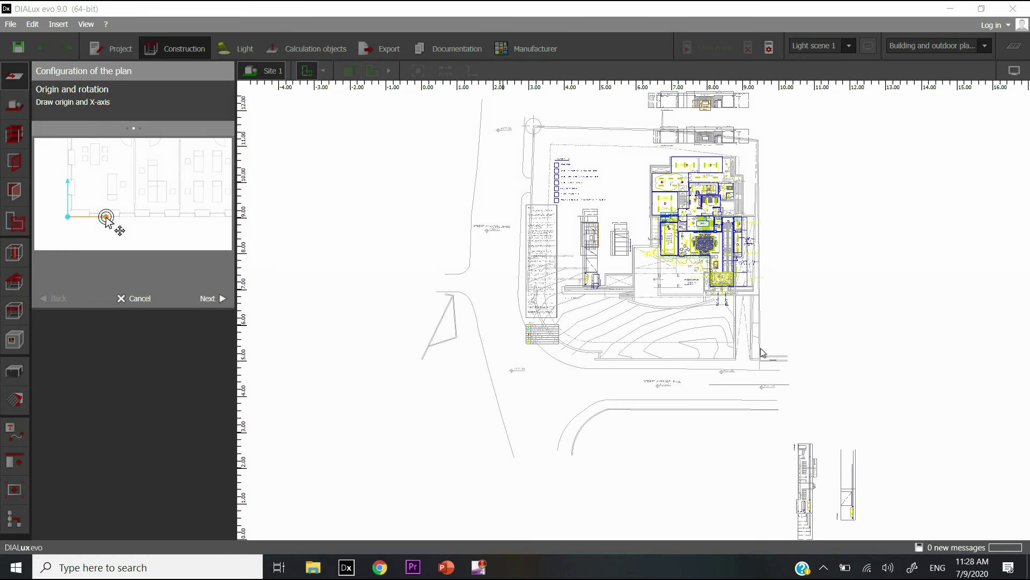
pyautogui.click(713, 310)
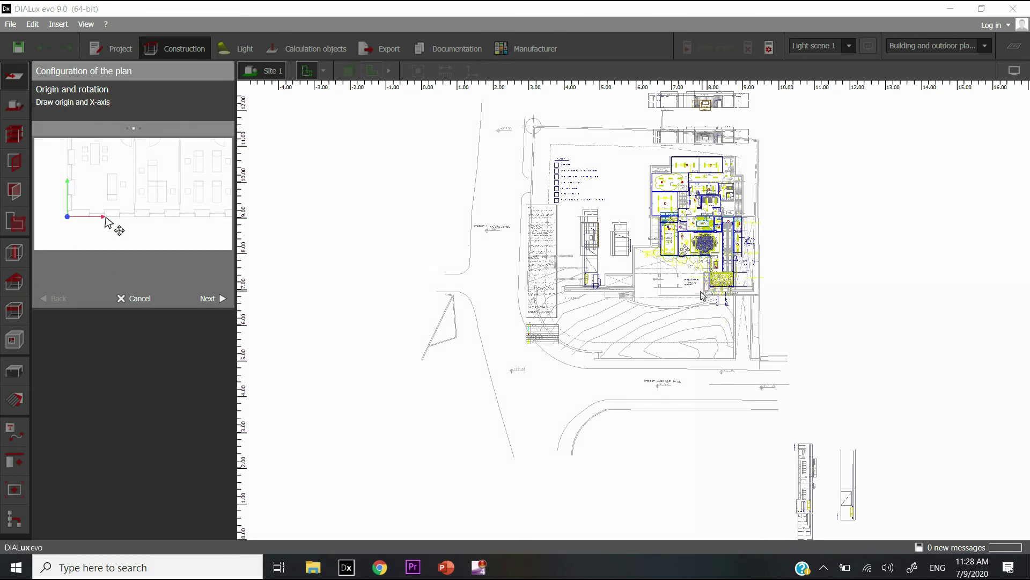
# Step: Place the plan's origin at the lower-left outer corner of the covered terrace outline
pyautogui.click(719, 339)
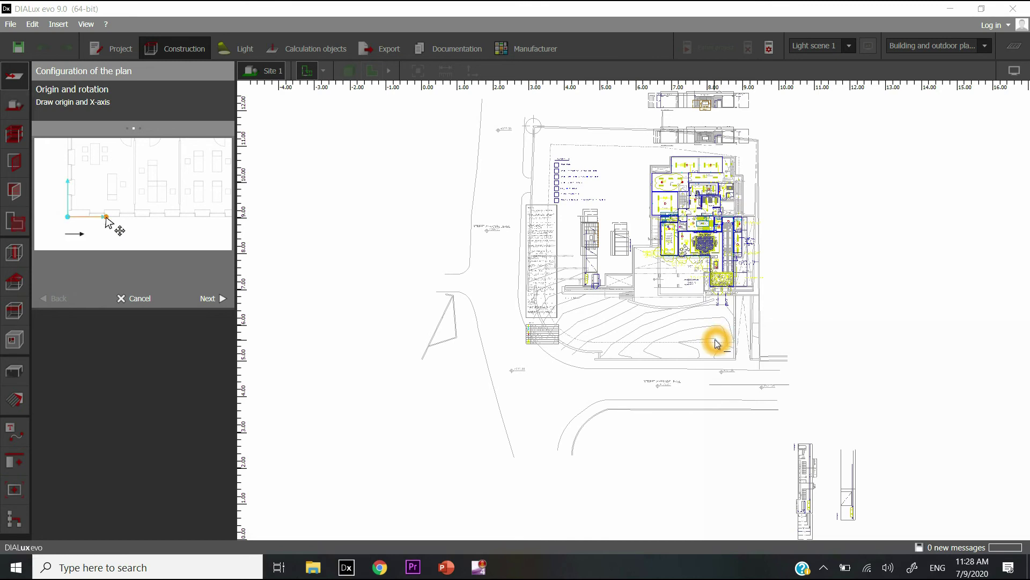
pyautogui.click(700, 352)
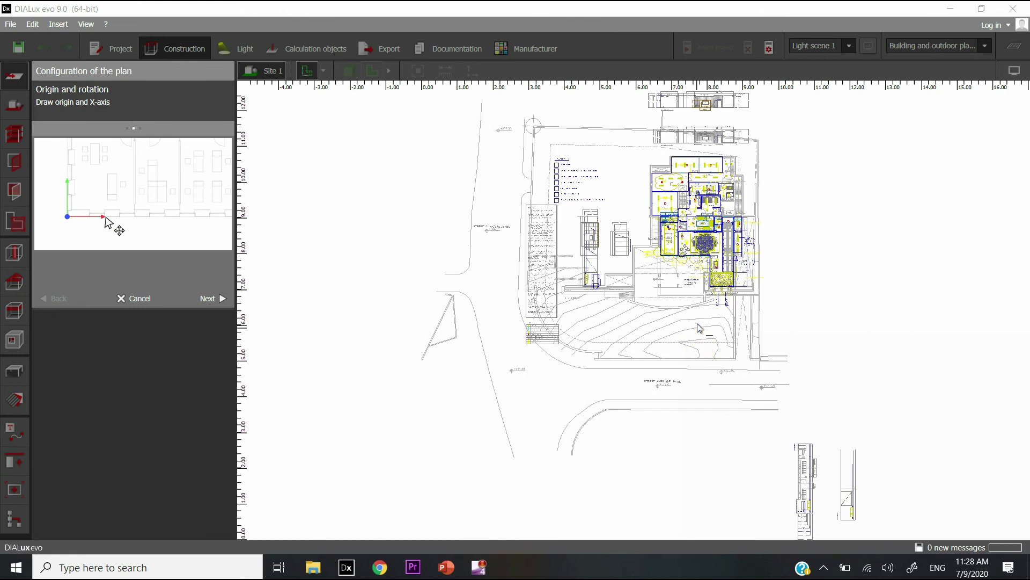
pyautogui.scroll(5, 695, 310)
pyautogui.scroll(8, 674, 323)
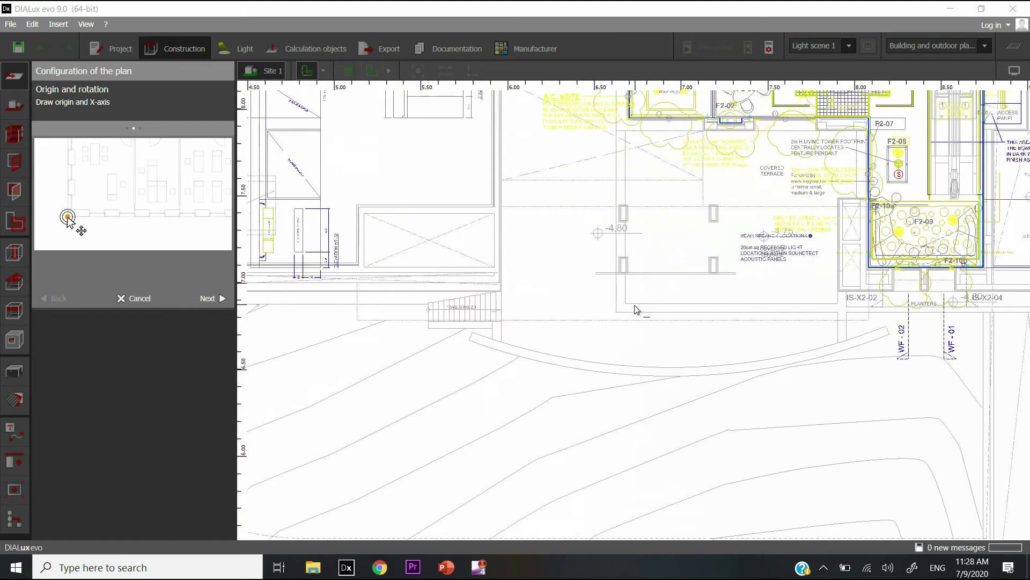
pyautogui.click(620, 322)
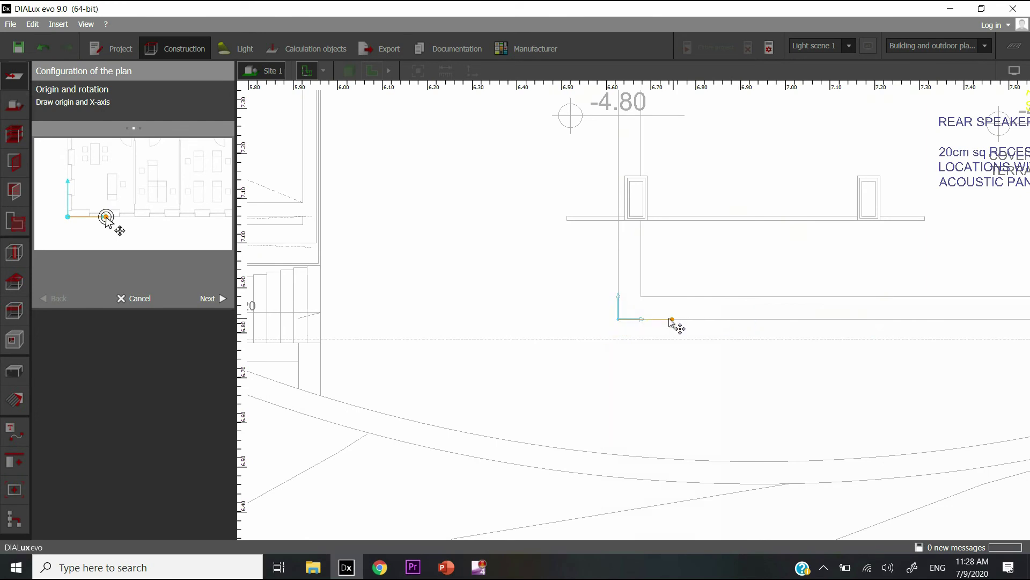
# Step: Align the plan's X-axis horizontally along the terrace's lower outer edge and proceed to specifying the scale
pyautogui.click(667, 278)
pyautogui.moveTo(671, 266); pyautogui.dragTo(696, 260)
pyautogui.click(697, 252)
pyautogui.click(722, 319)
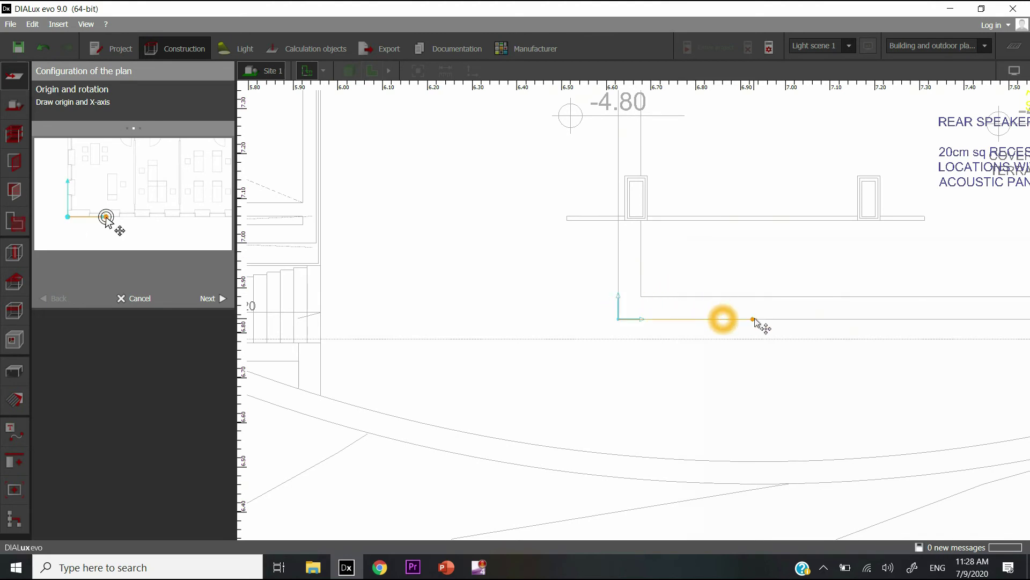
pyautogui.click(702, 351)
pyautogui.click(679, 370)
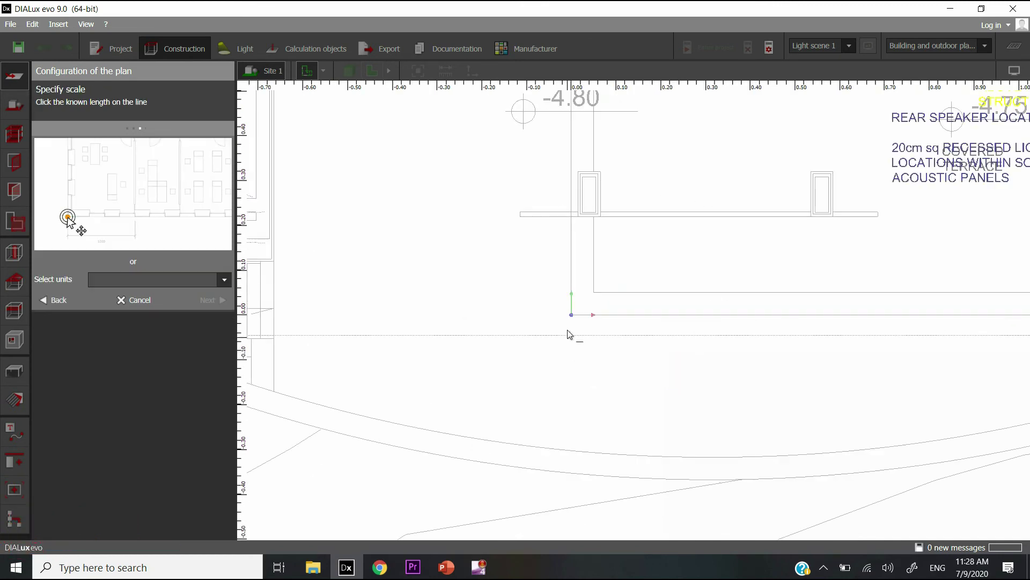
# Step: Open the unit choices for the plan's scale and examine the available options from User defined to Inch
pyautogui.scroll(-3, 594, 294)
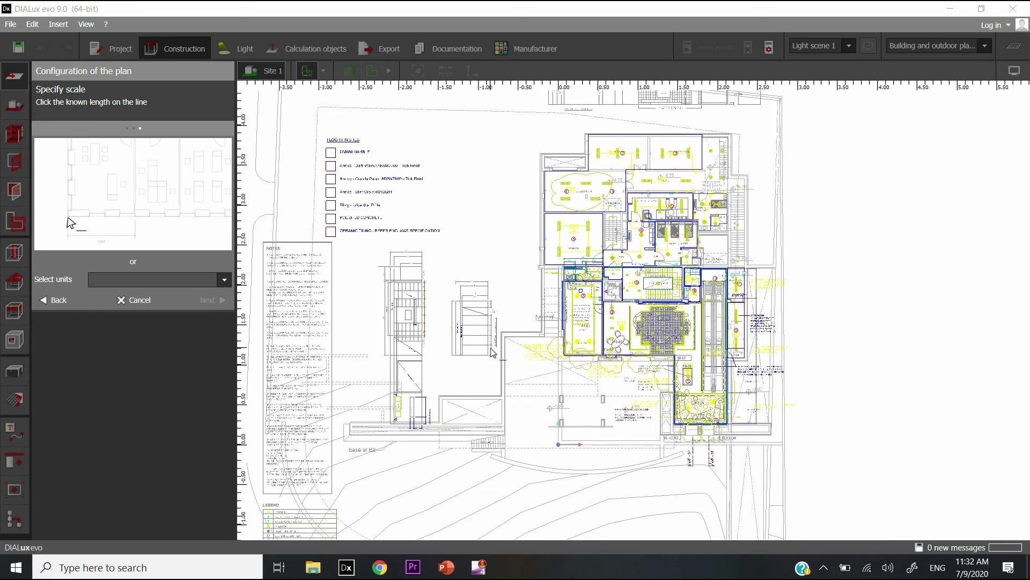
pyautogui.moveTo(490, 347); pyautogui.dragTo(609, 325, button='right')
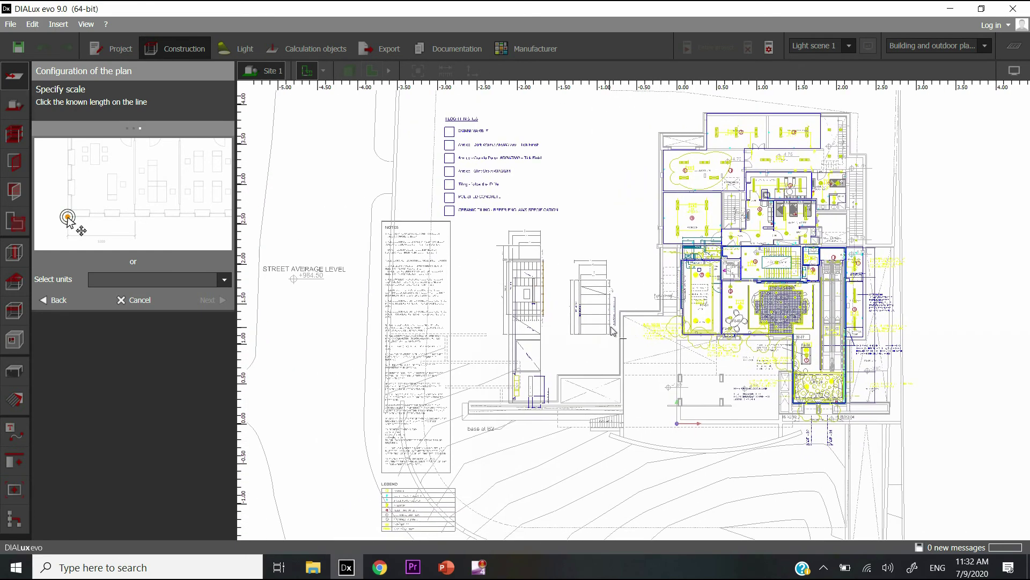
pyautogui.moveTo(467, 385); pyautogui.dragTo(469, 400)
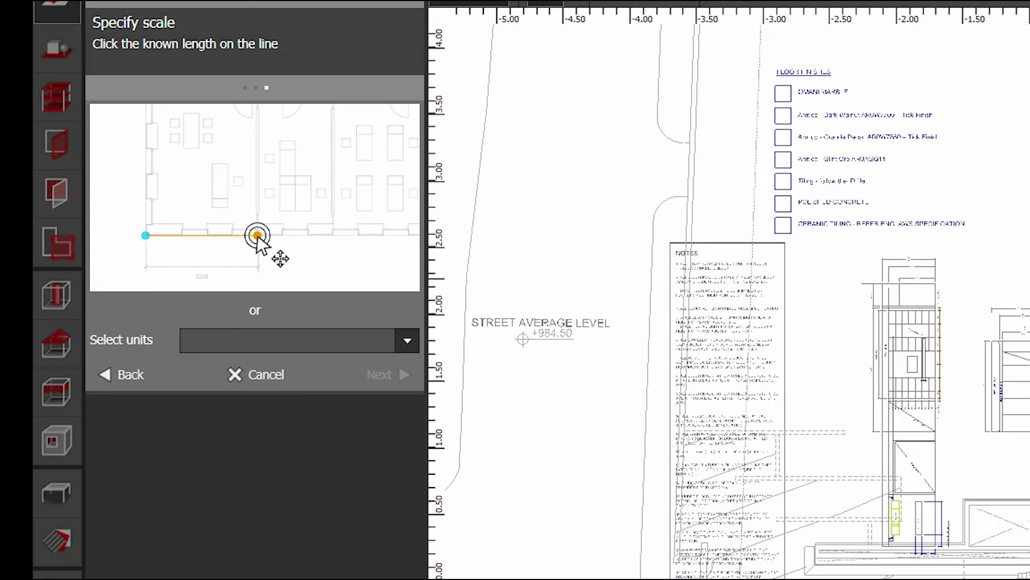
pyautogui.click(180, 276)
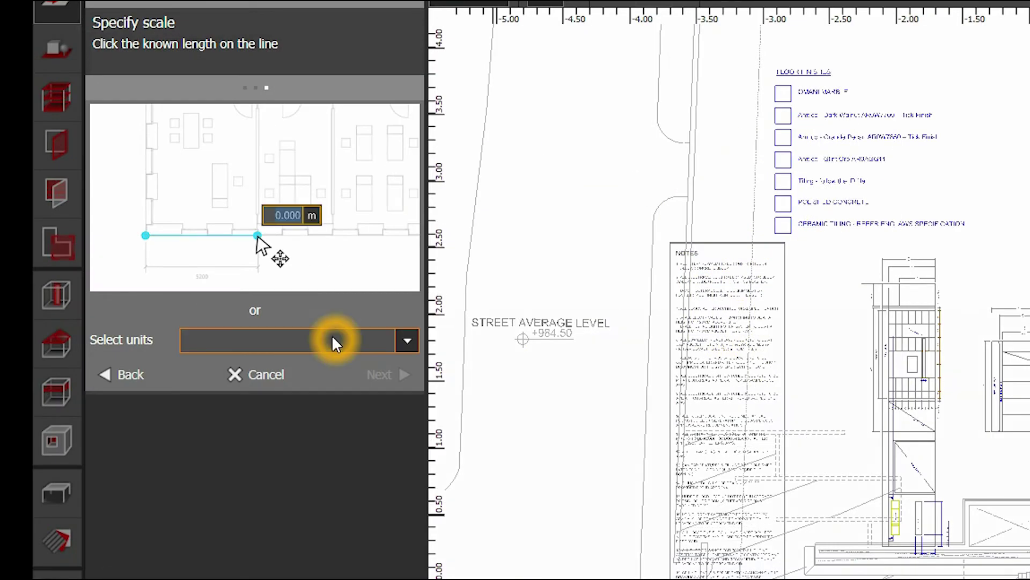
pyautogui.moveTo(308, 400); pyautogui.dragTo(299, 462)
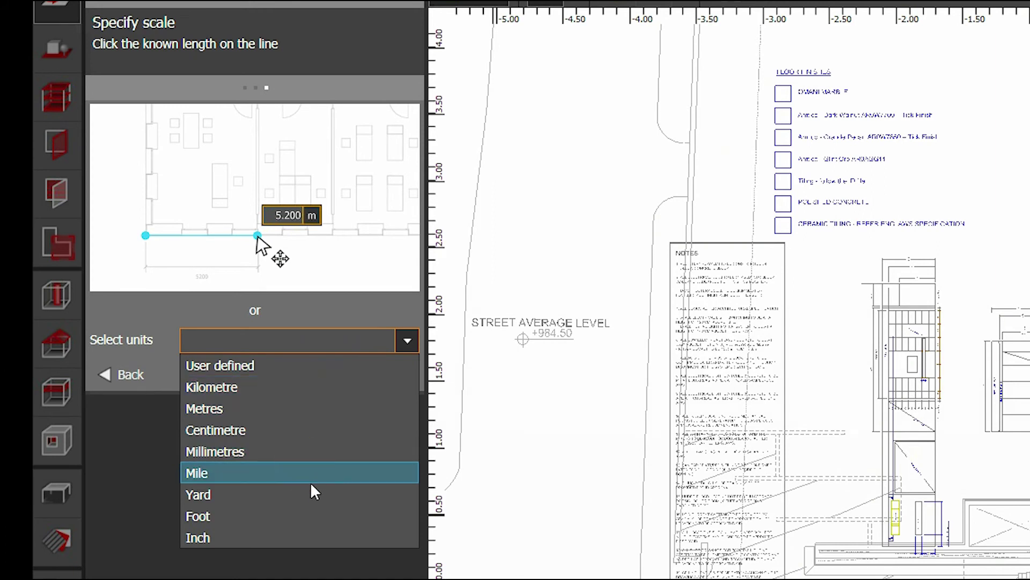
pyautogui.moveTo(237, 515); pyautogui.dragTo(250, 536)
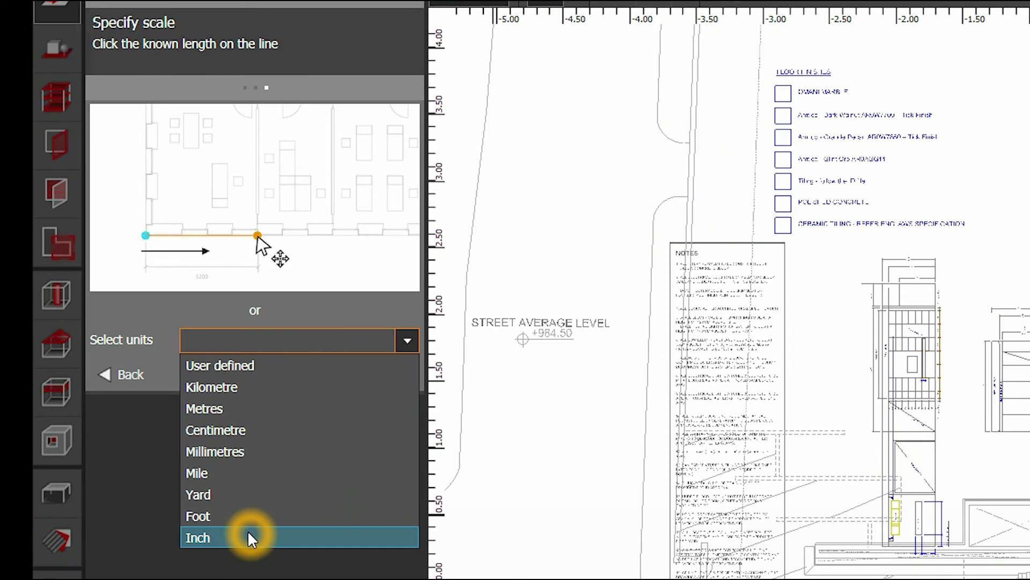